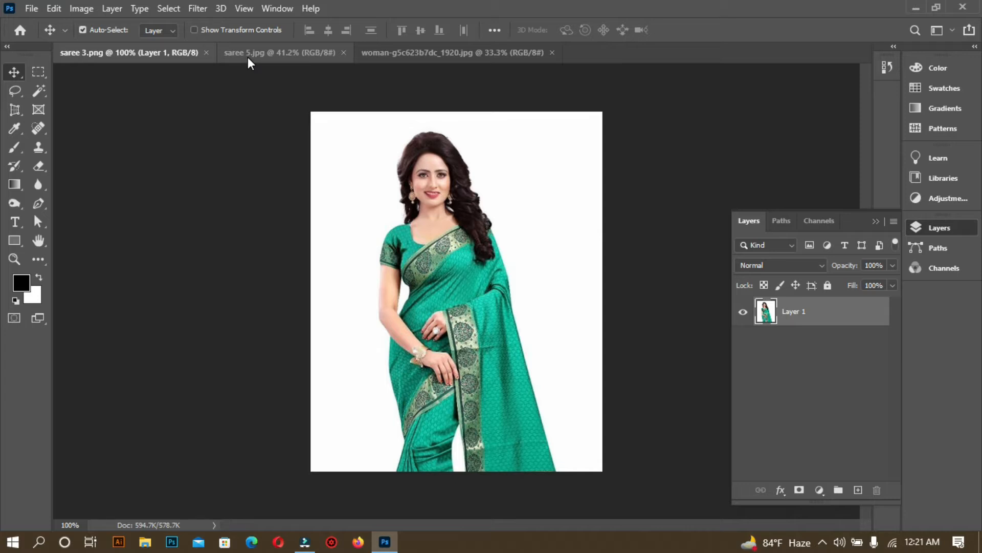
Review the three open saree photos, saree 3.png, saree 5.jpg and woman-g5c623b7dc_1920.jpg, examining the garments up close.
left_click(270, 53)
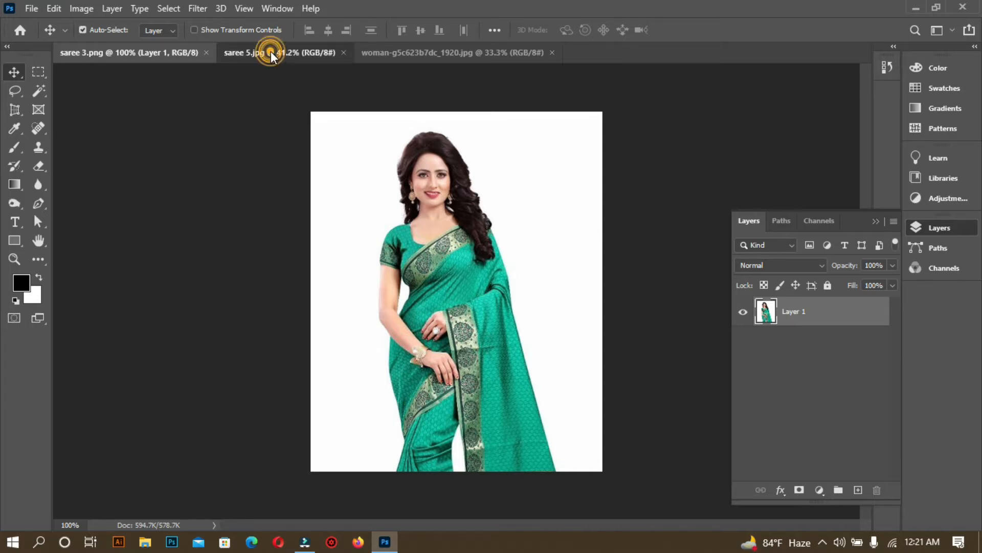
left_click(462, 53)
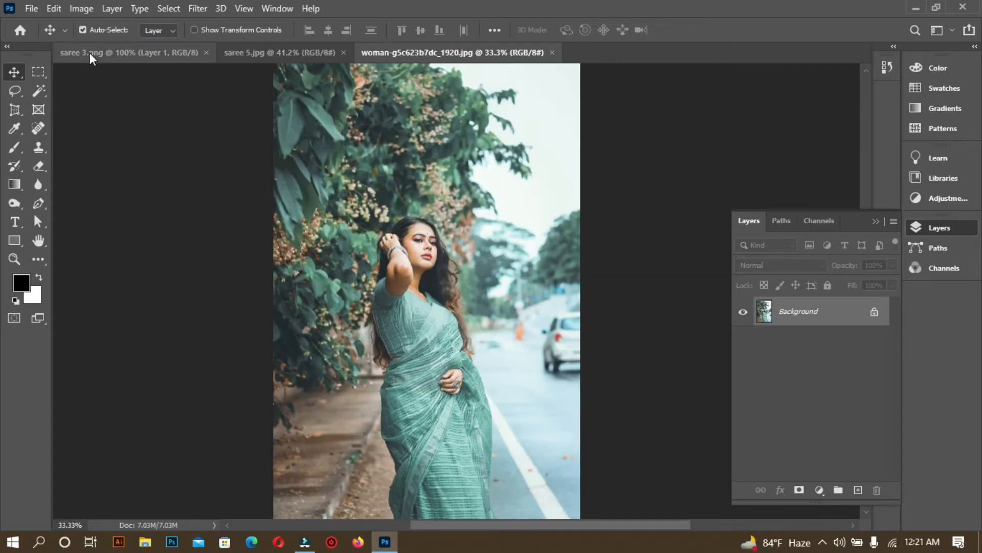
left_click(94, 51)
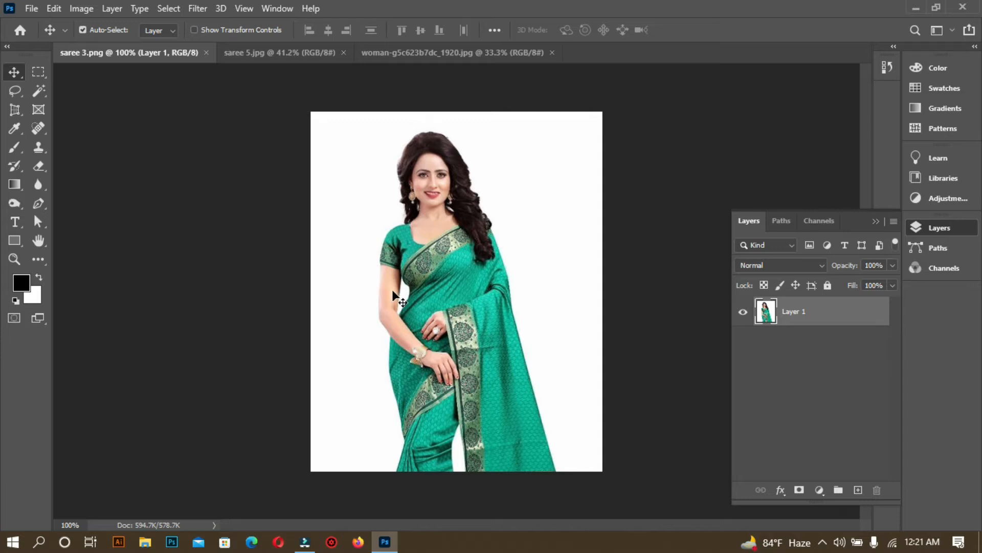
key("ctrl+plus")
left_click_drag(392, 289, 398, 368)
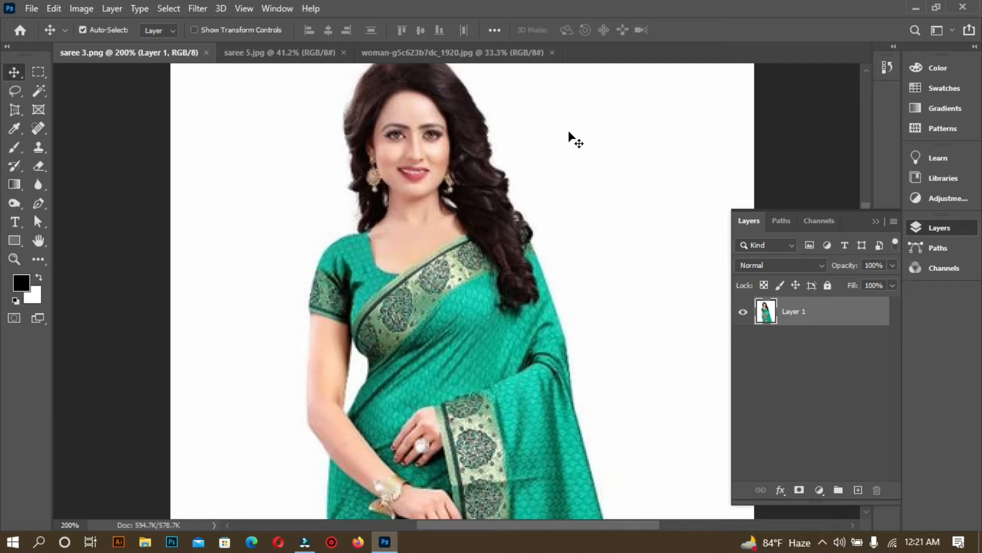
left_click_drag(368, 311, 412, 321)
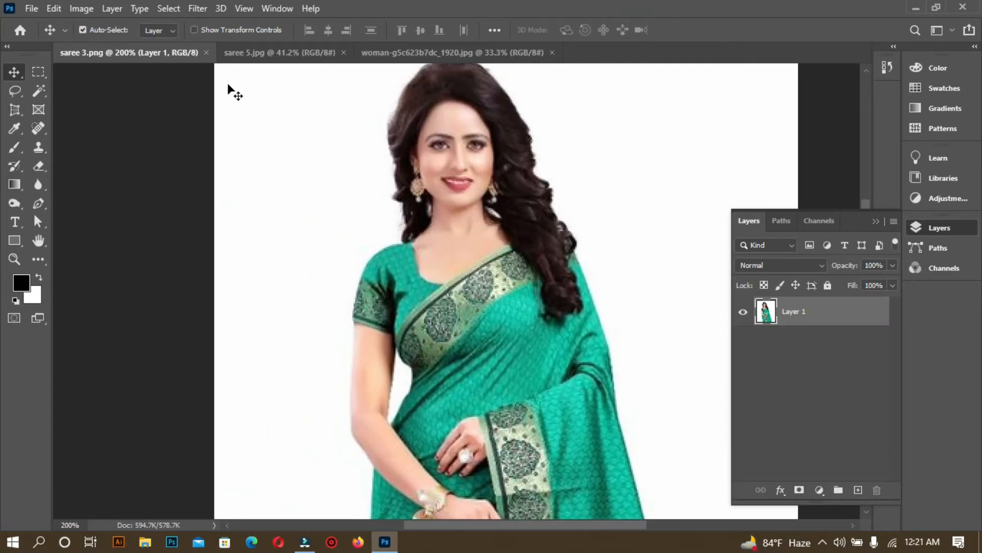
key("ctrl+Tab")
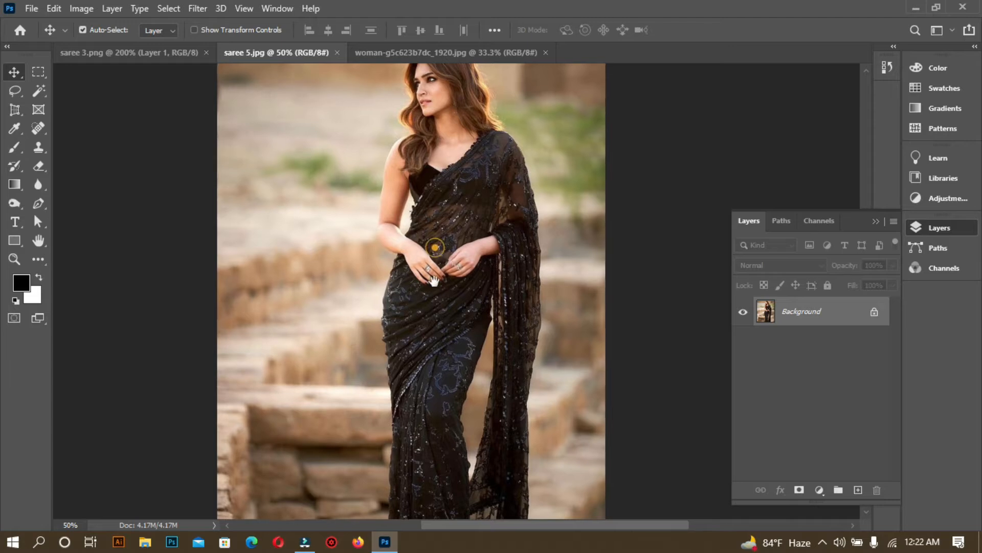
scroll(428, 246, "up", 2)
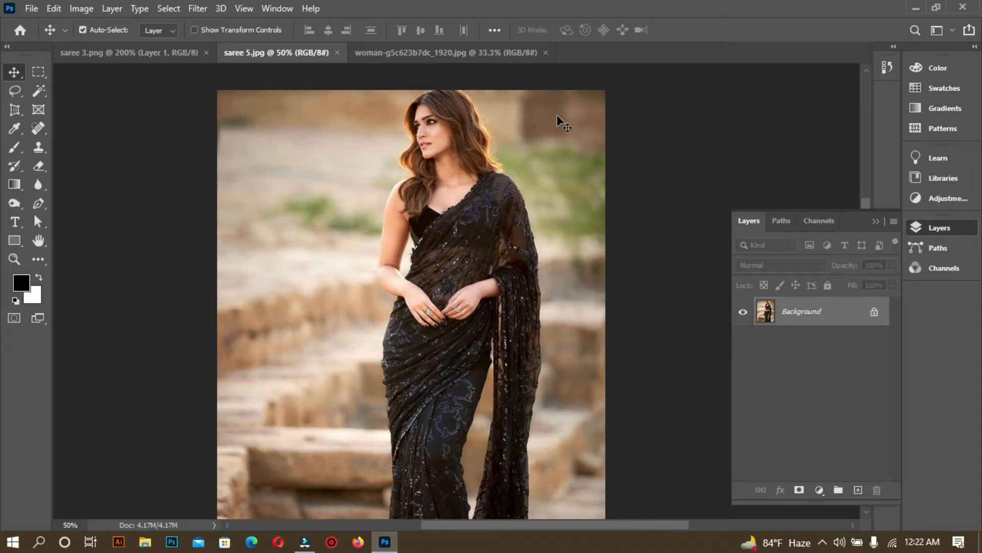
left_click(388, 53)
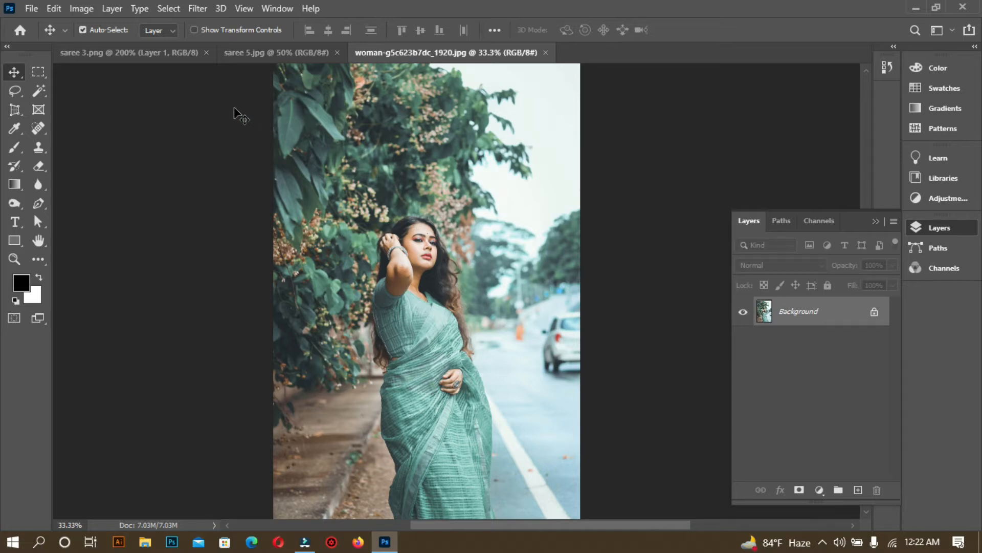
left_click(157, 54)
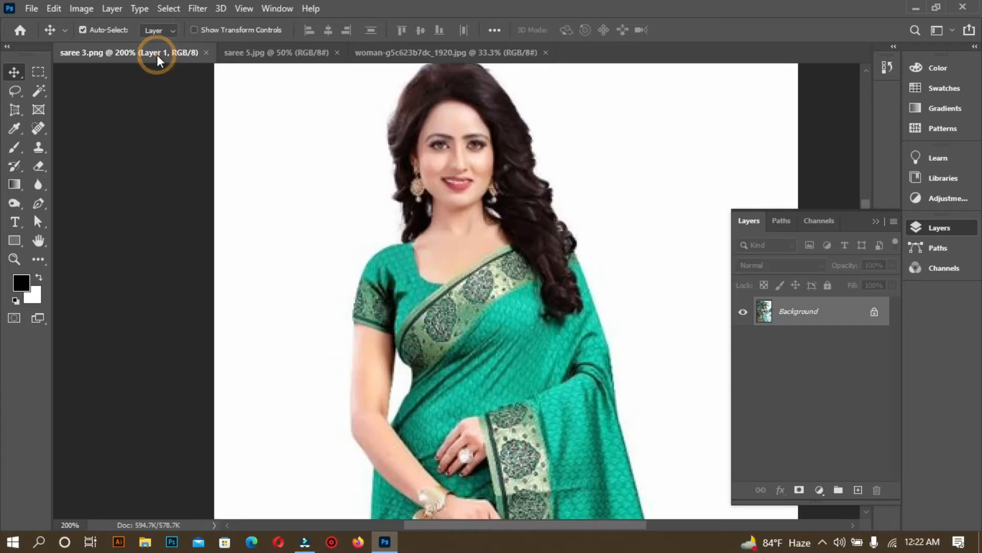
key("ctrl+minus")
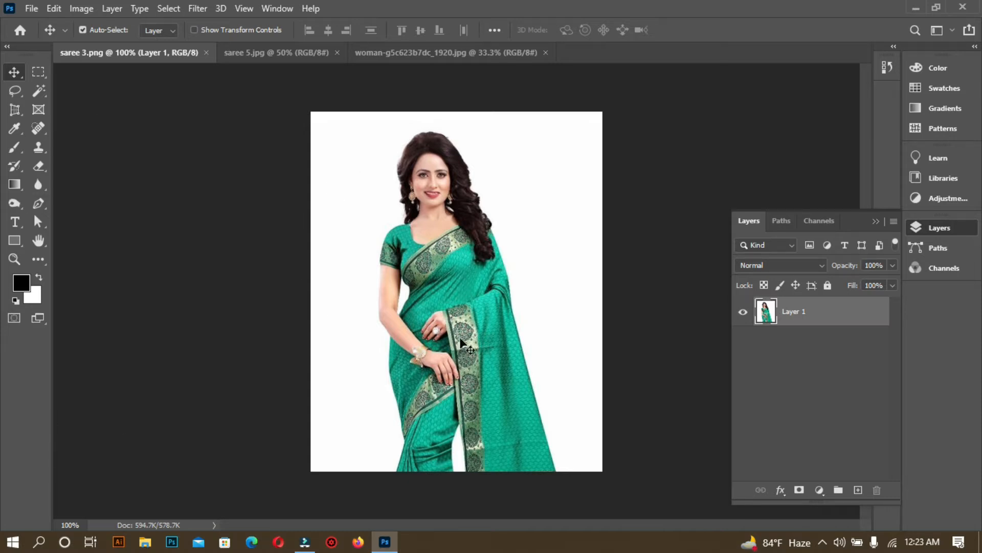
left_click(270, 54)
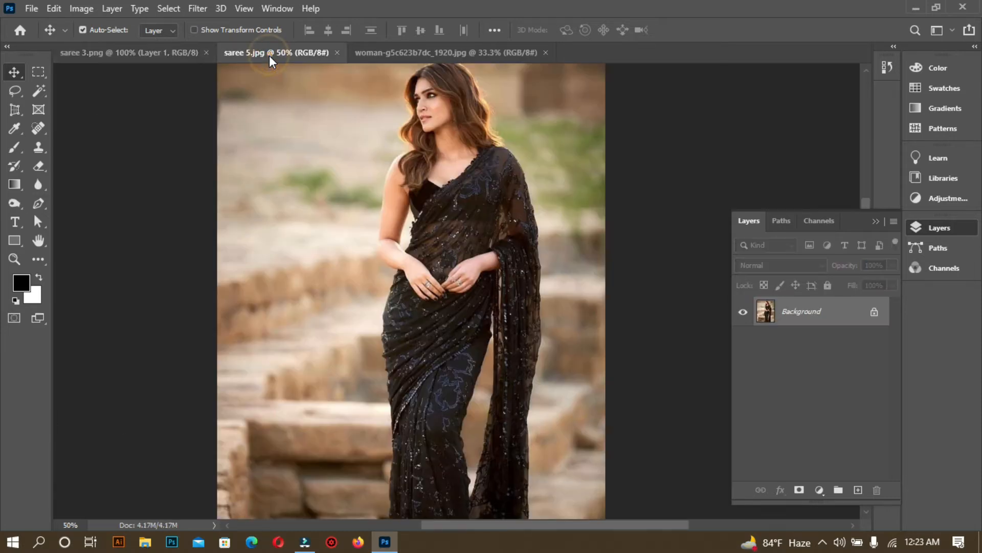
left_click(456, 51)
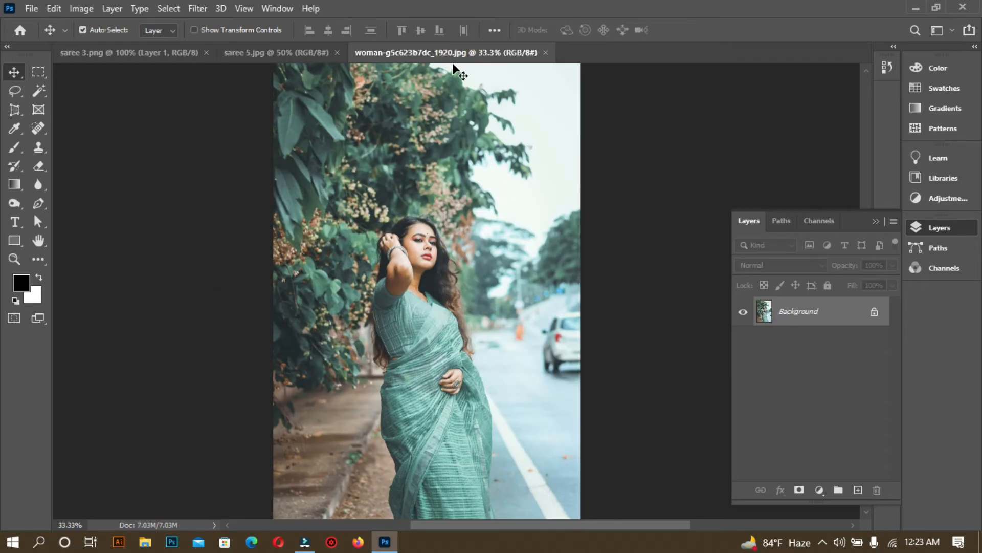
Start a Replace Color adjustment on saree 3.png and sample the saree's green fabric as the colour to replace.
left_click(97, 53)
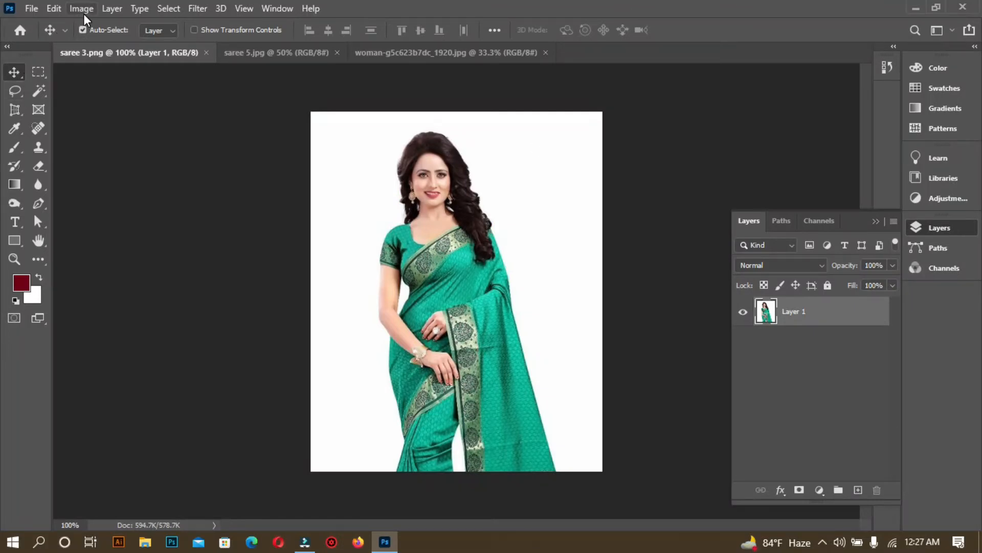
left_click(84, 12)
left_click(106, 47)
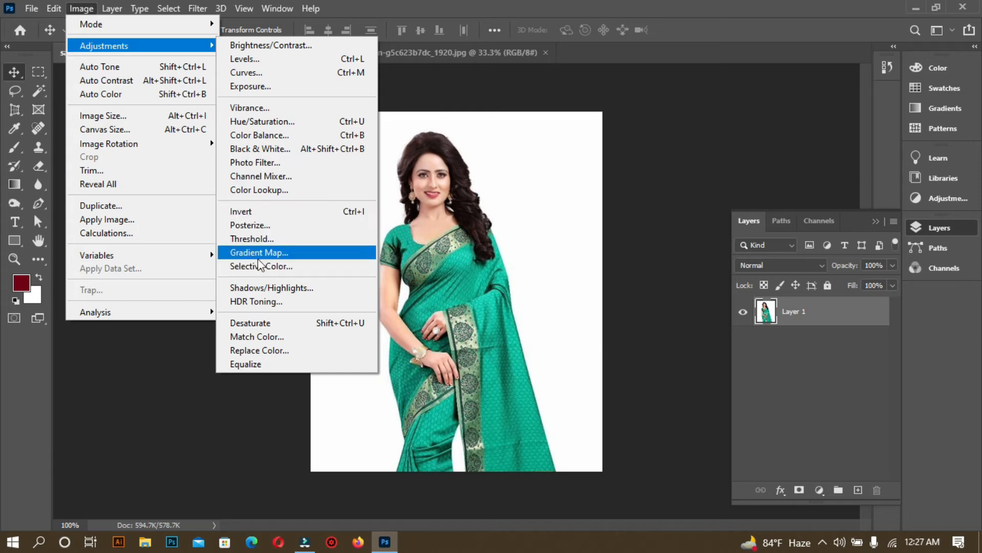
left_click(269, 353)
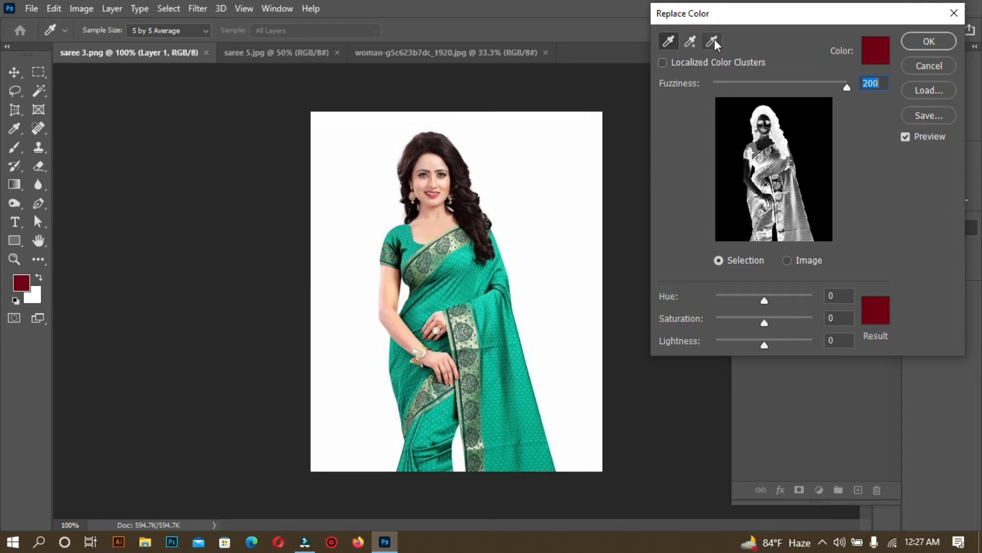
left_click(666, 40)
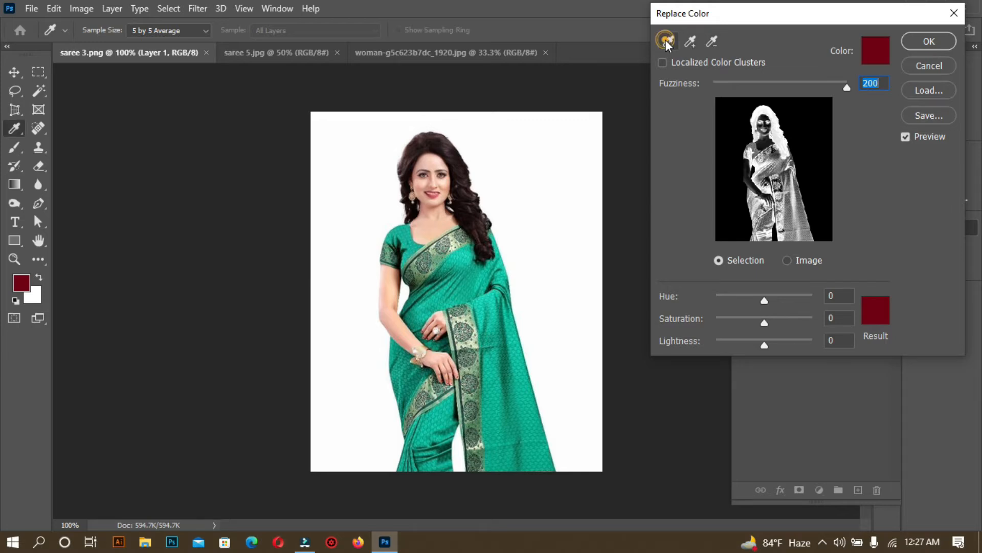
left_click(435, 302)
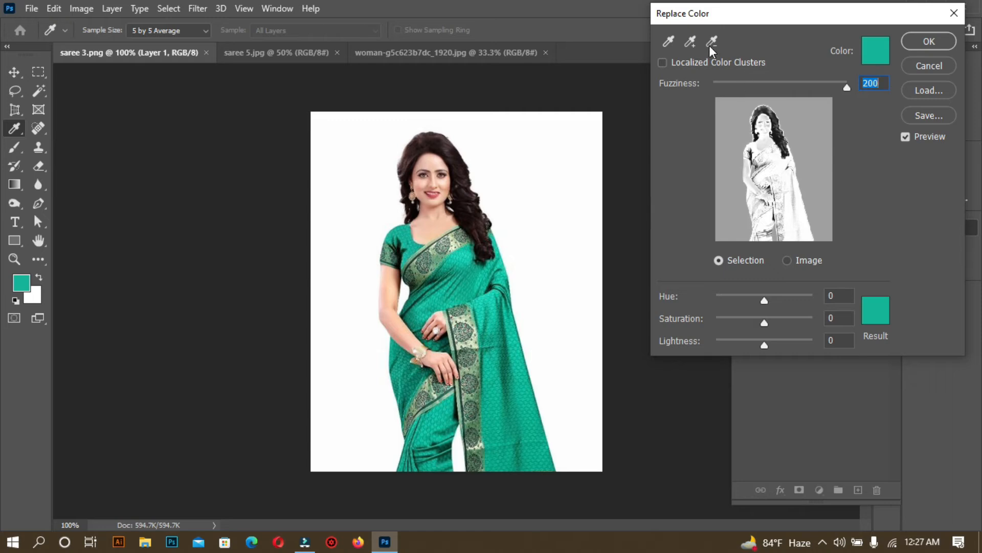
Add green shades from across the saree and blouse to the Replace Color selection and set Fuzziness to 72.
left_click(689, 41)
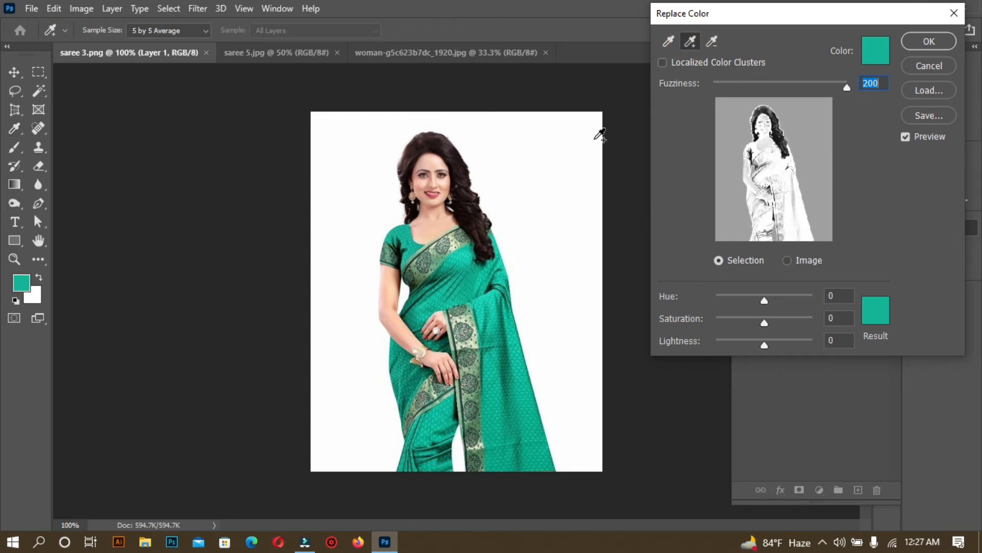
left_click(489, 287)
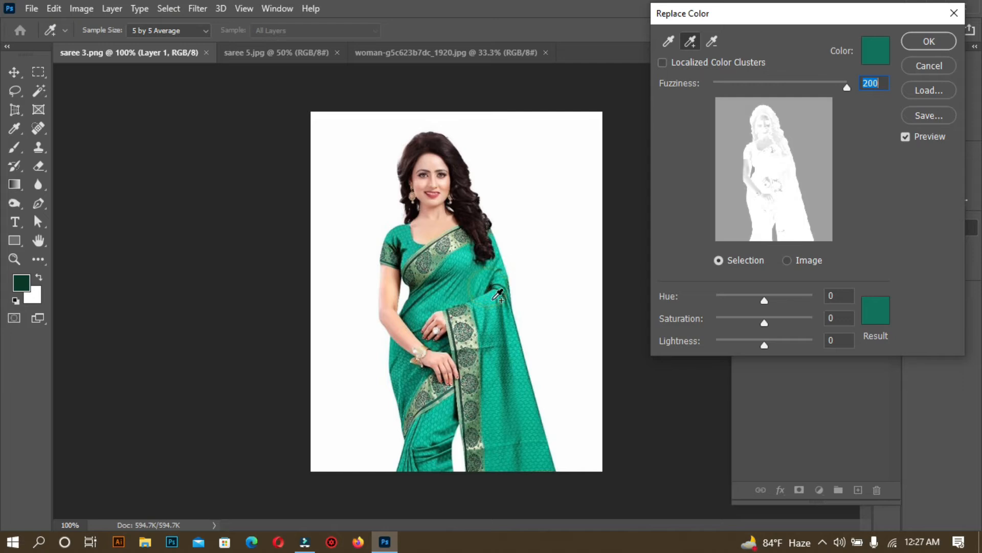
left_click(511, 371)
left_click(511, 417)
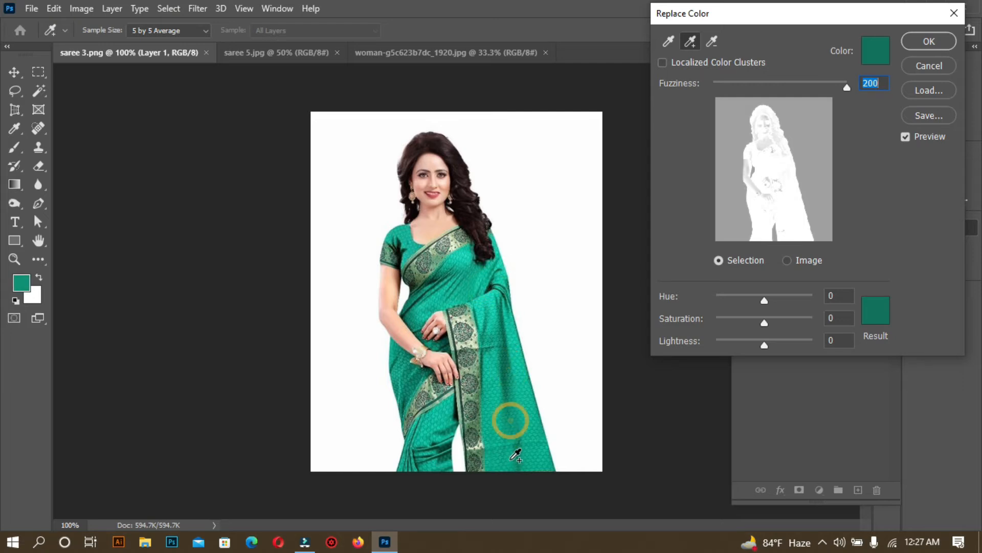
left_click(520, 463)
left_click(452, 450)
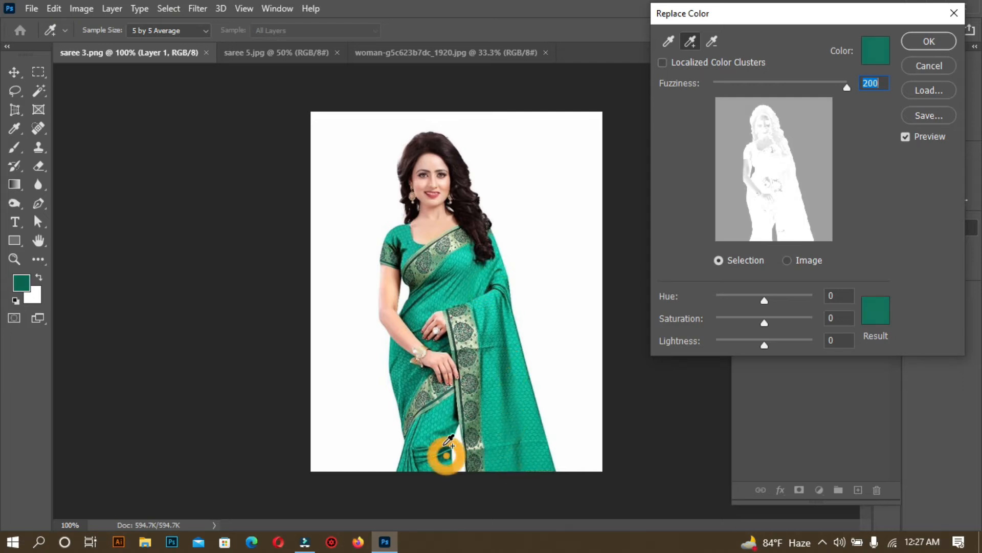
left_click(404, 391)
left_click(398, 369)
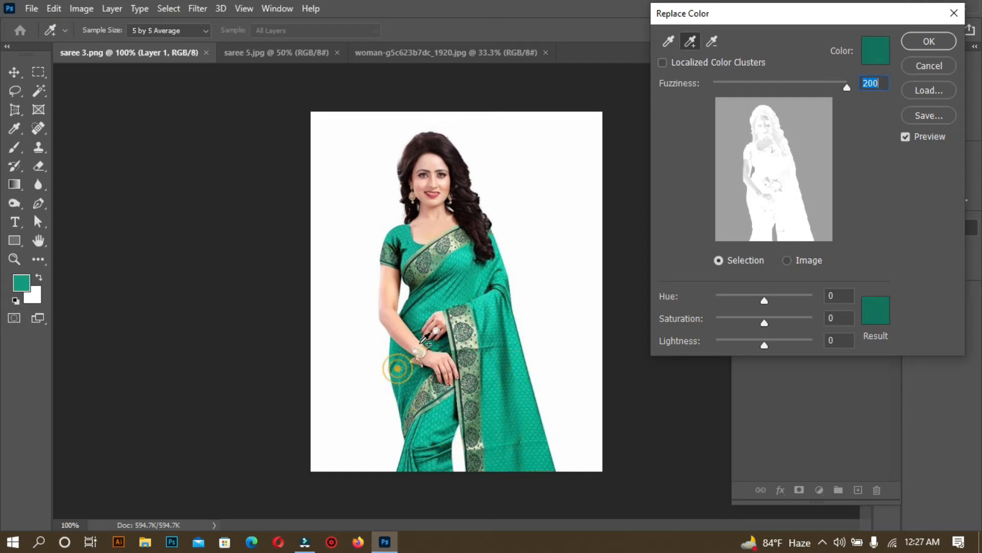
left_click(429, 285)
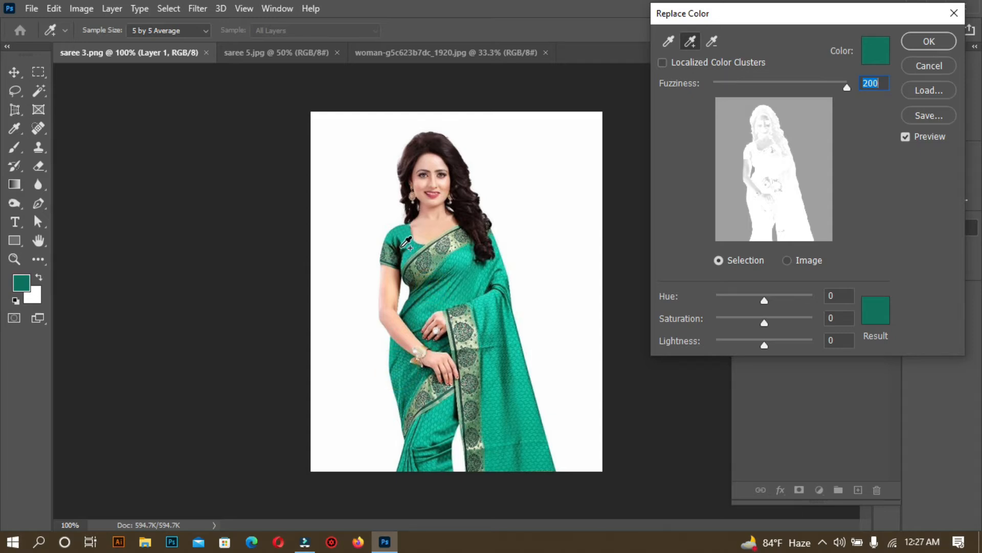
left_click(397, 236)
left_click(390, 240)
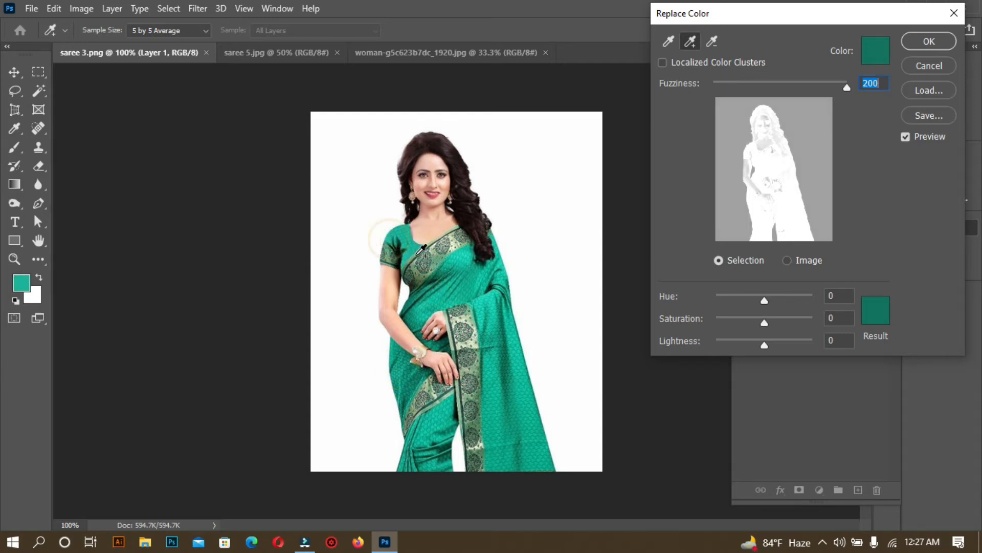
left_click(410, 255)
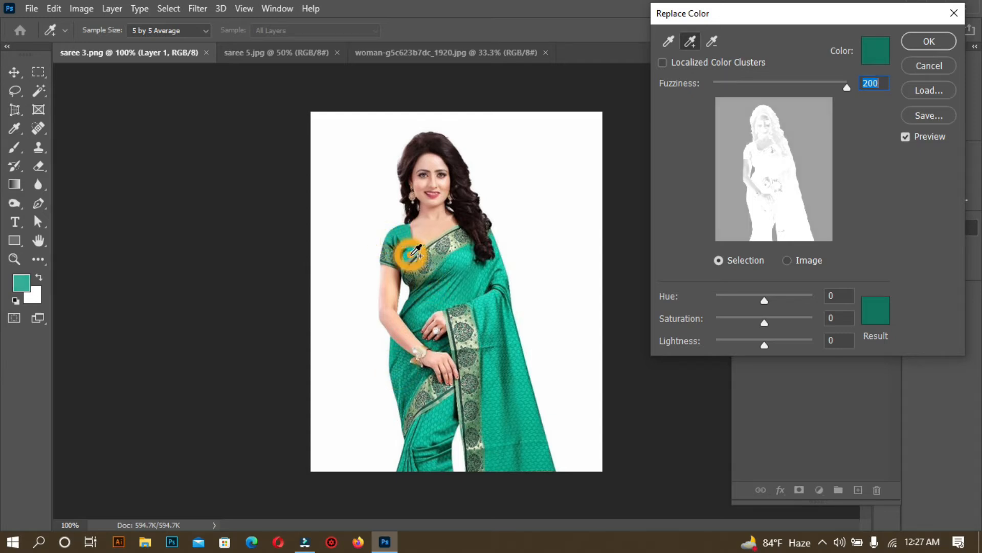
left_click(455, 287)
left_click(440, 301)
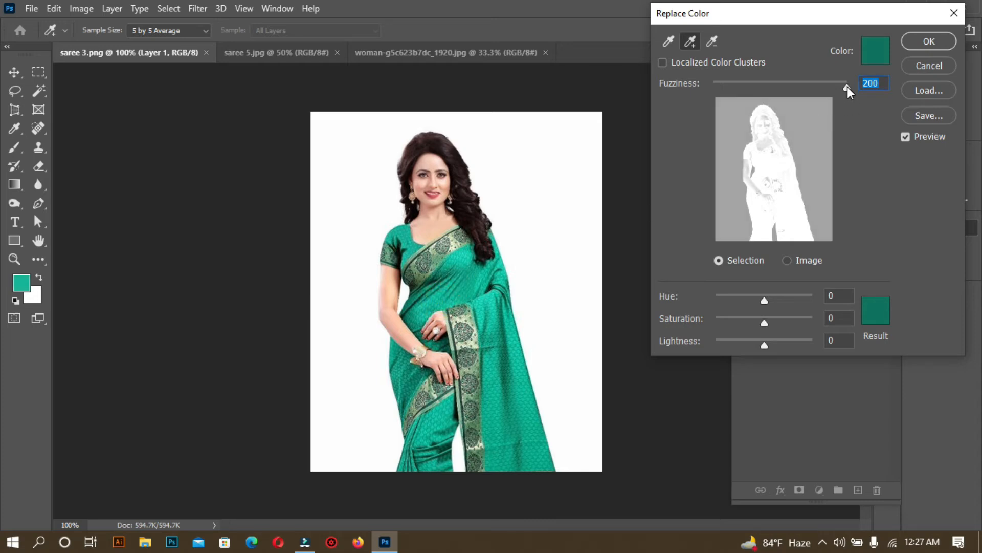
left_click_drag(848, 87, 760, 91)
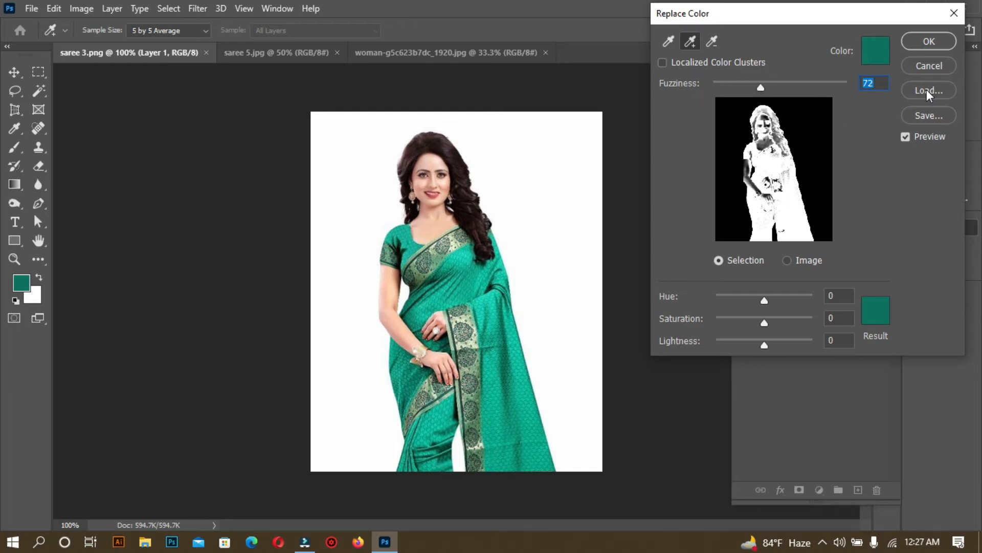
Open the result colour for editing and try bright green #30ec17 and very dark green #031101 on the saree.
left_click(883, 321)
mouse_move(721, 195)
left_mouse_down()
mouse_move(686, 213)
mouse_move(687, 147)
left_mouse_up()
left_click(689, 84)
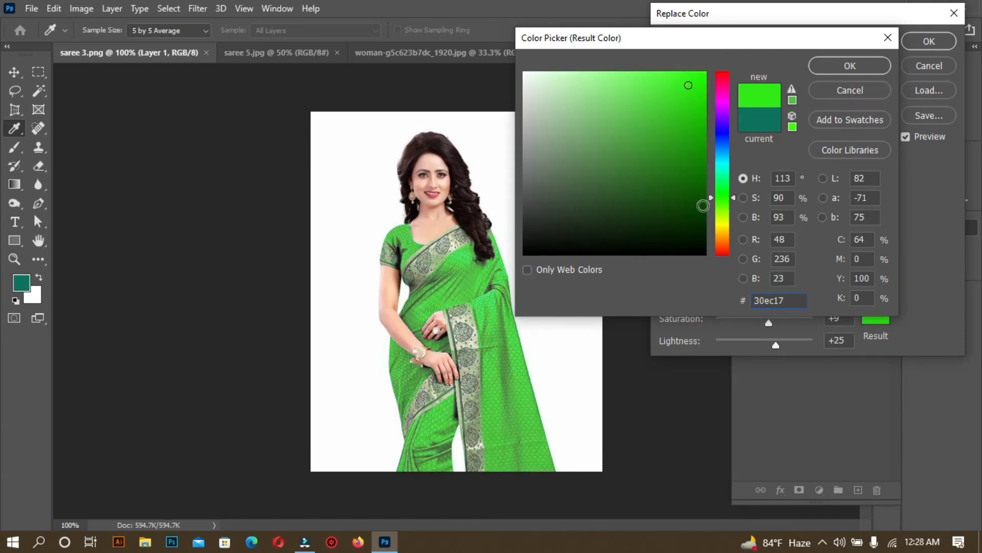
left_click(701, 209)
left_click(698, 243)
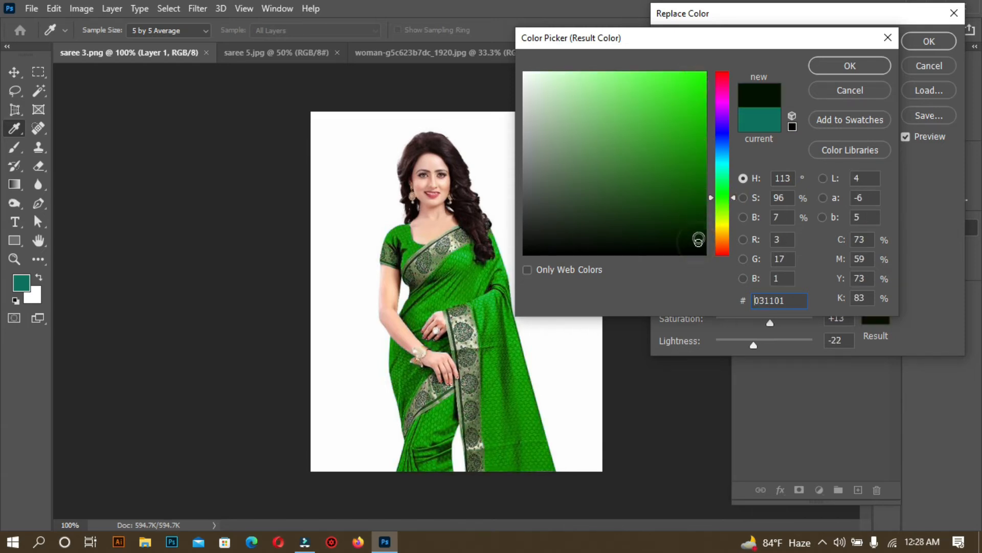
Try crimson #a61037 and dark blue #02043e as the saree's result colour.
left_click(720, 79)
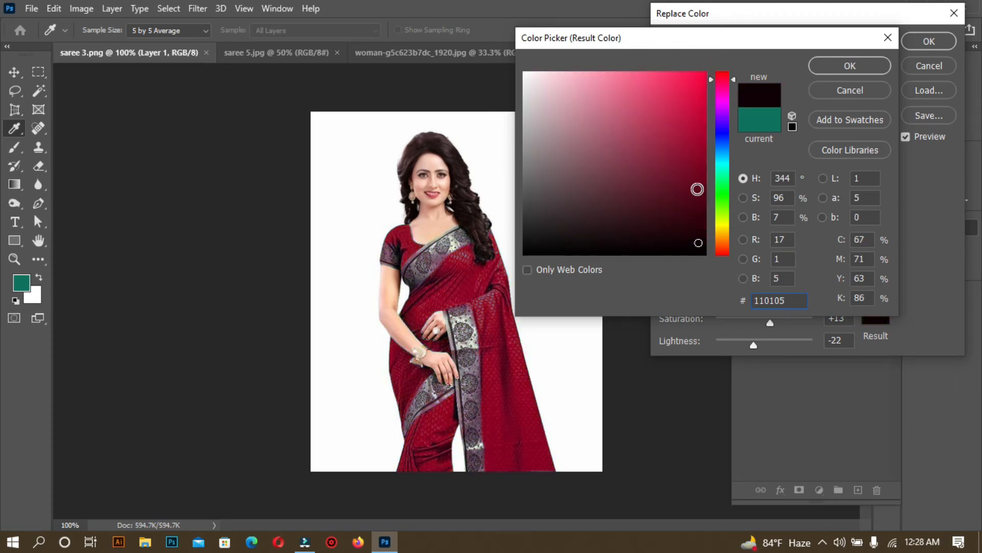
left_click(680, 189)
left_click(688, 136)
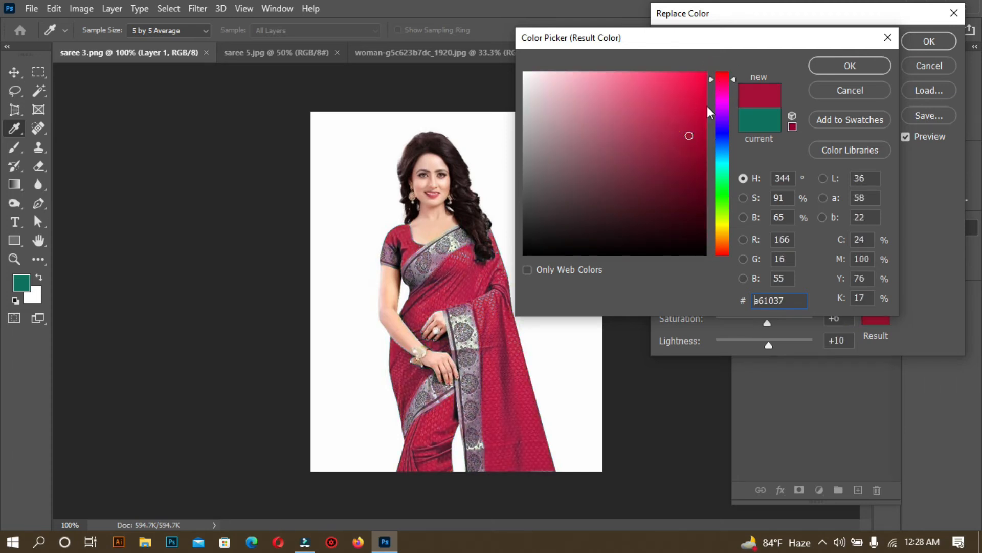
left_click(721, 134)
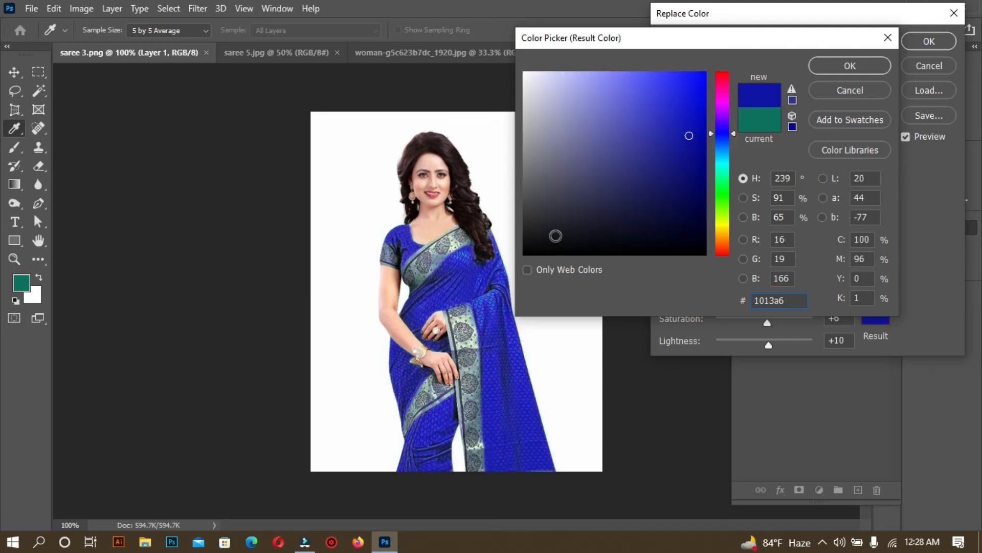
left_click(684, 167)
mouse_move(684, 167)
left_mouse_down()
mouse_move(701, 184)
mouse_move(700, 210)
left_mouse_up()
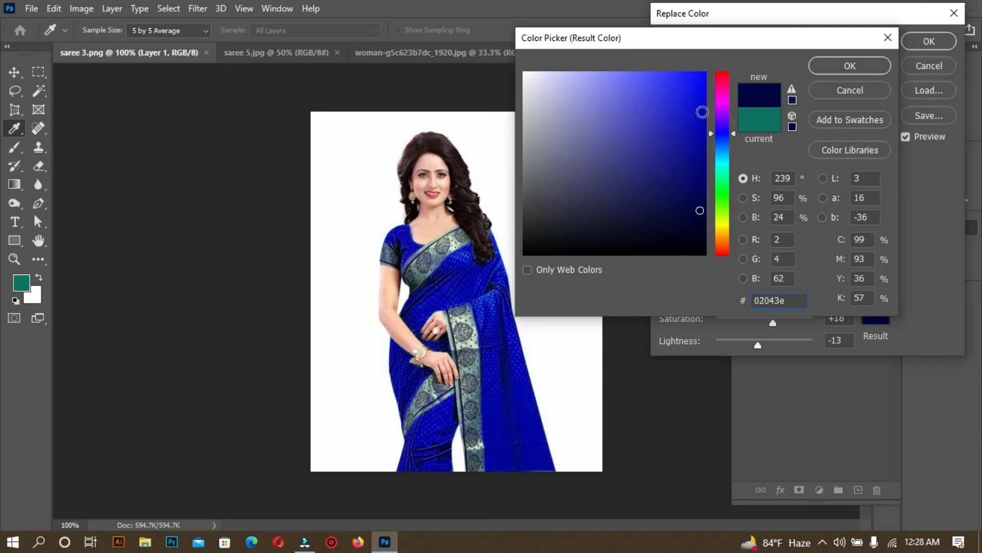
Try very dark red #3e020d and deep red #a10522 as the saree's result colour.
left_click(726, 78)
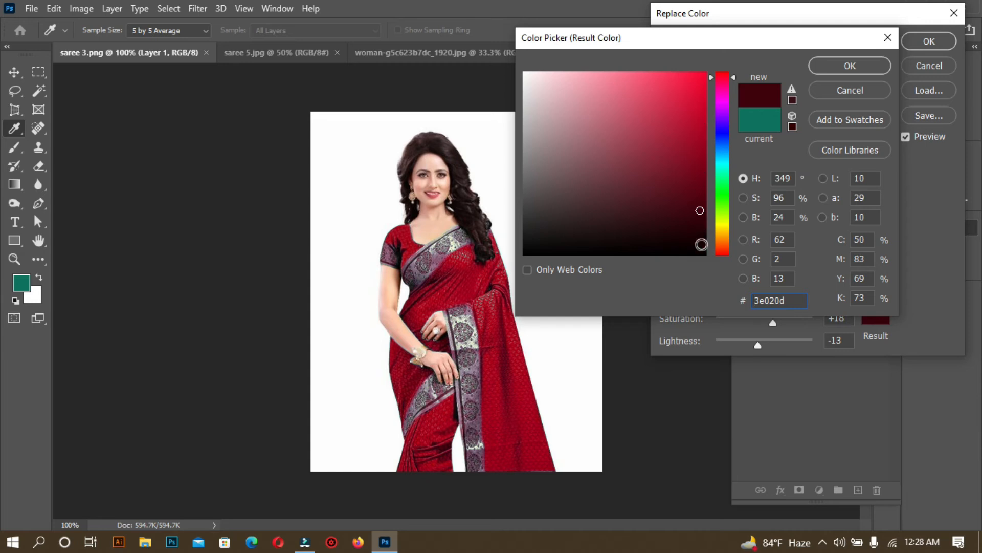
left_click(697, 245)
left_click_drag(697, 245, 699, 110)
left_click(698, 89)
left_click(701, 139)
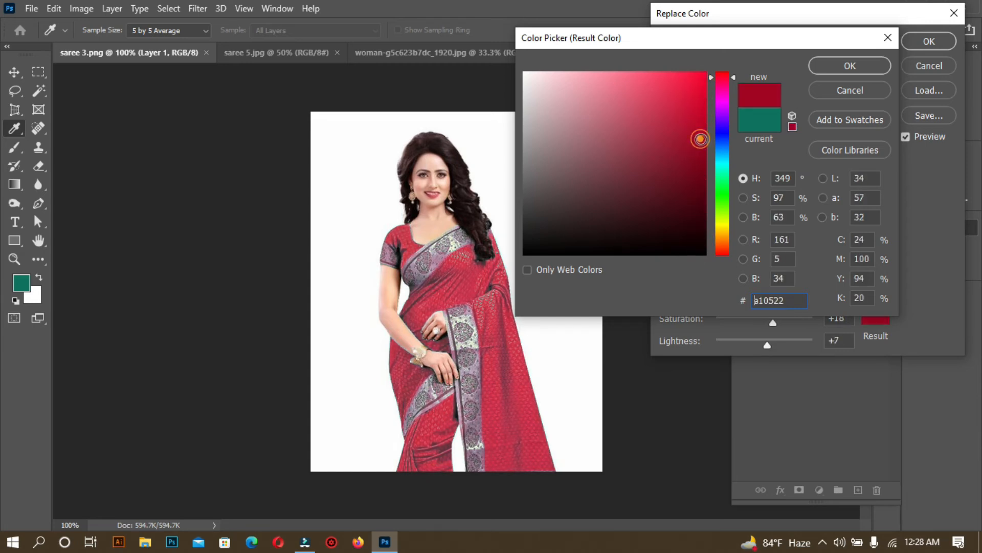
Try bright red #ef0b36 and dark red #74081c on the saree, and accept rust #741c08 as the result colour.
left_click(680, 175)
left_click(697, 83)
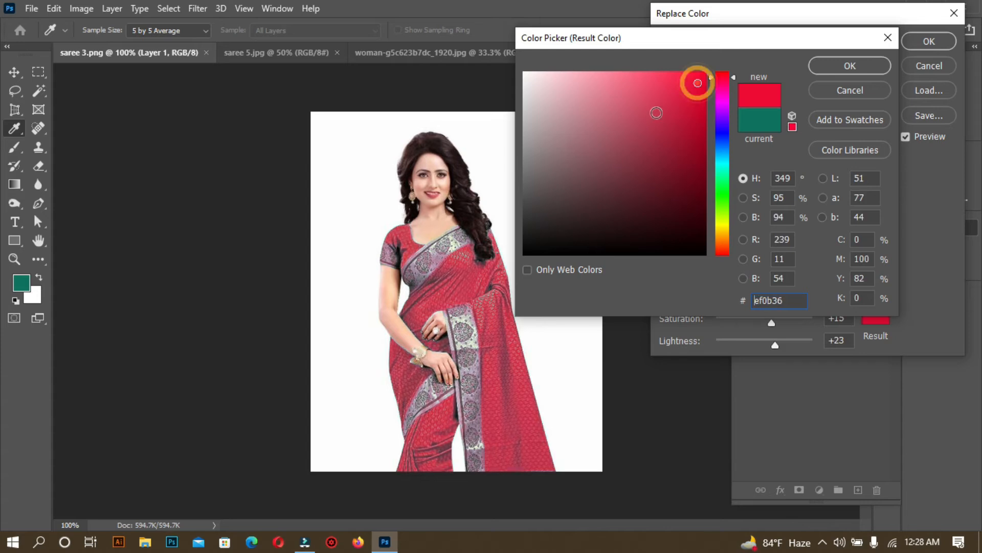
left_click(694, 172)
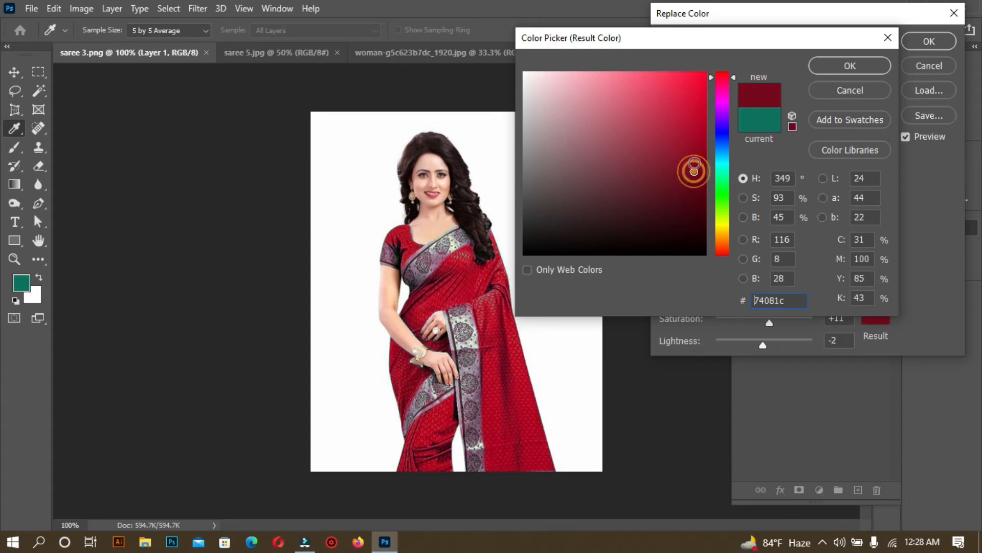
left_click(723, 250)
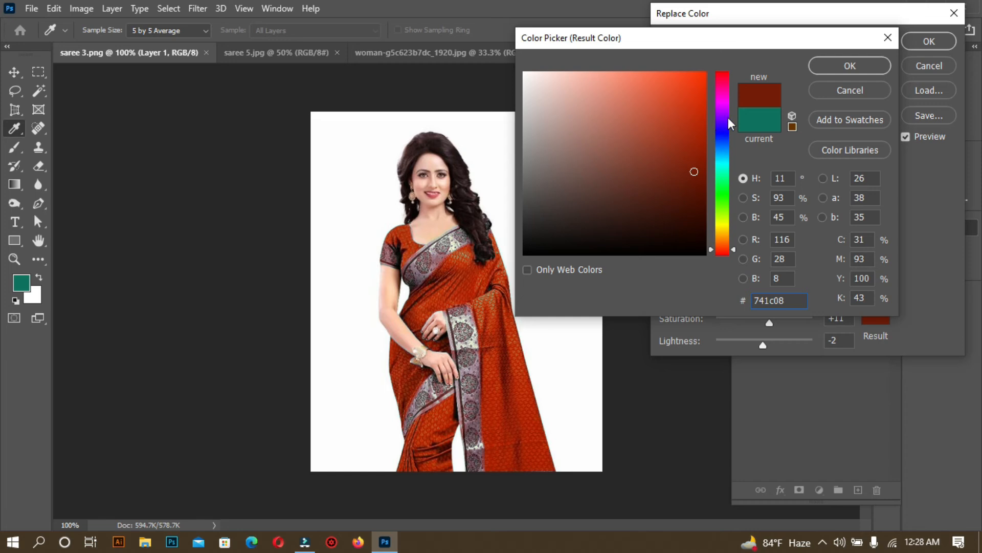
left_click(838, 67)
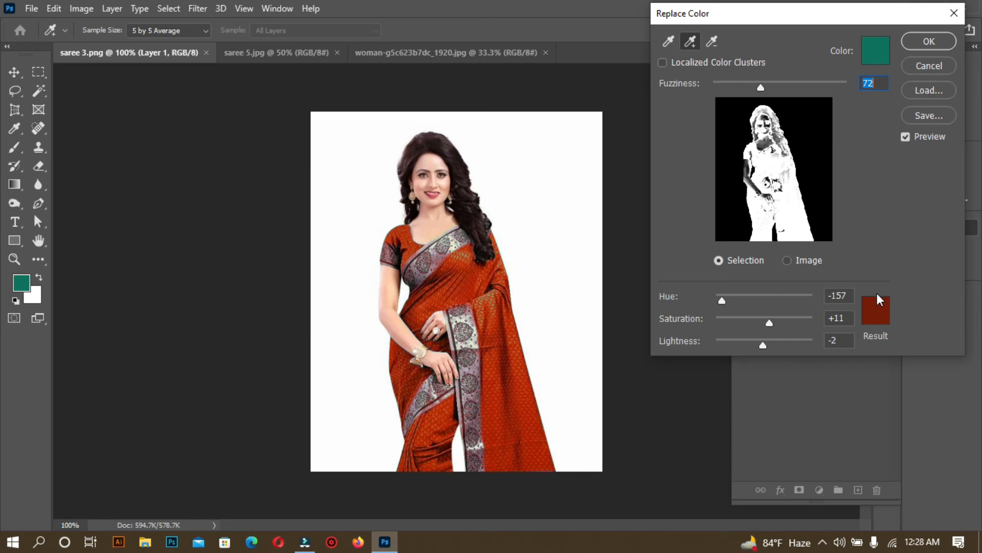
Reopen the result colour, try green #1c7408, blue #080874 and red #740812, and accept dark red #741008.
left_click(877, 312)
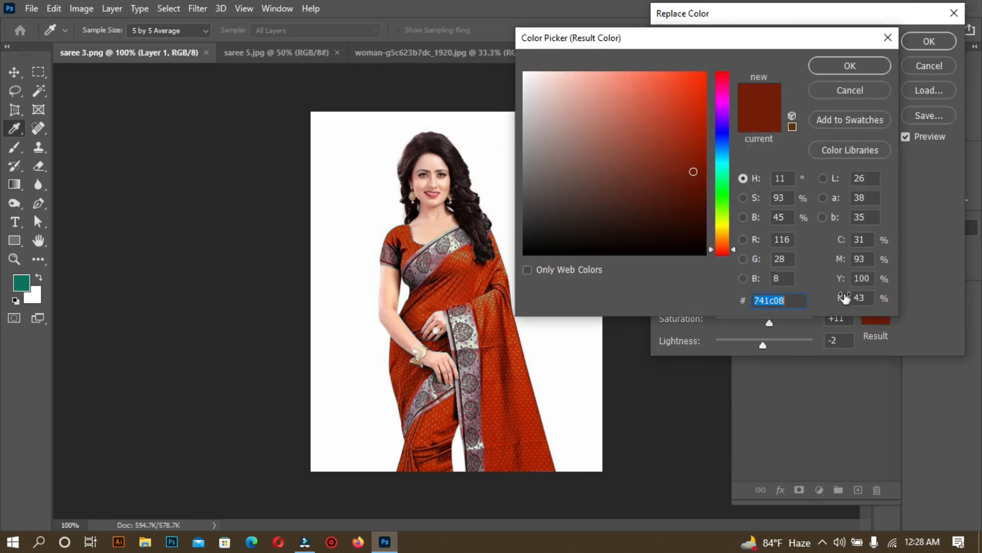
left_click(722, 200)
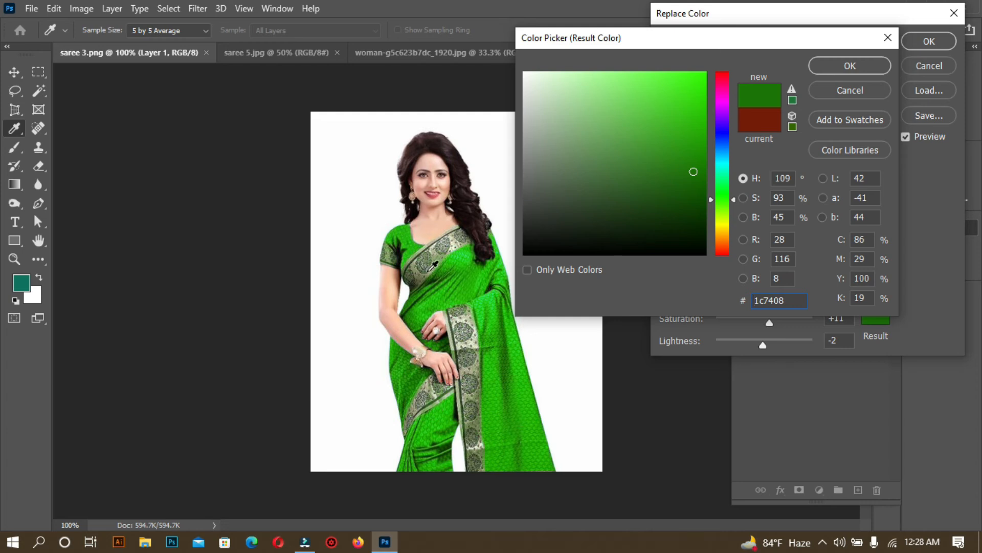
left_click(719, 133)
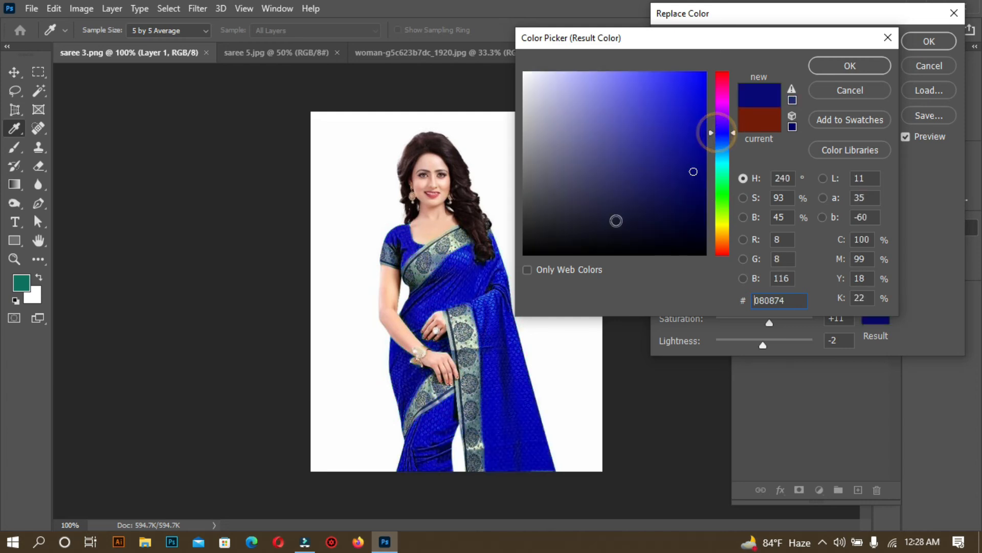
left_click(727, 75)
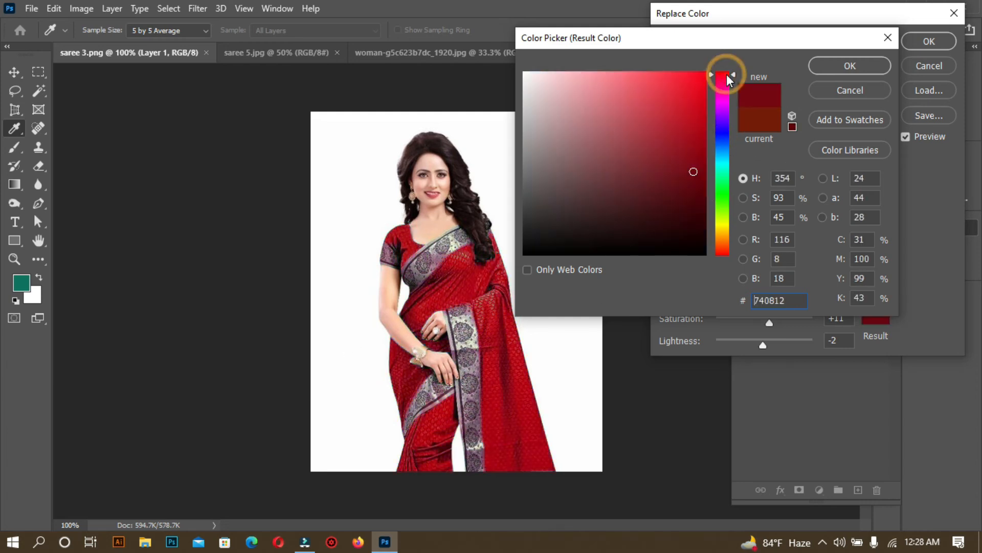
left_click(722, 253)
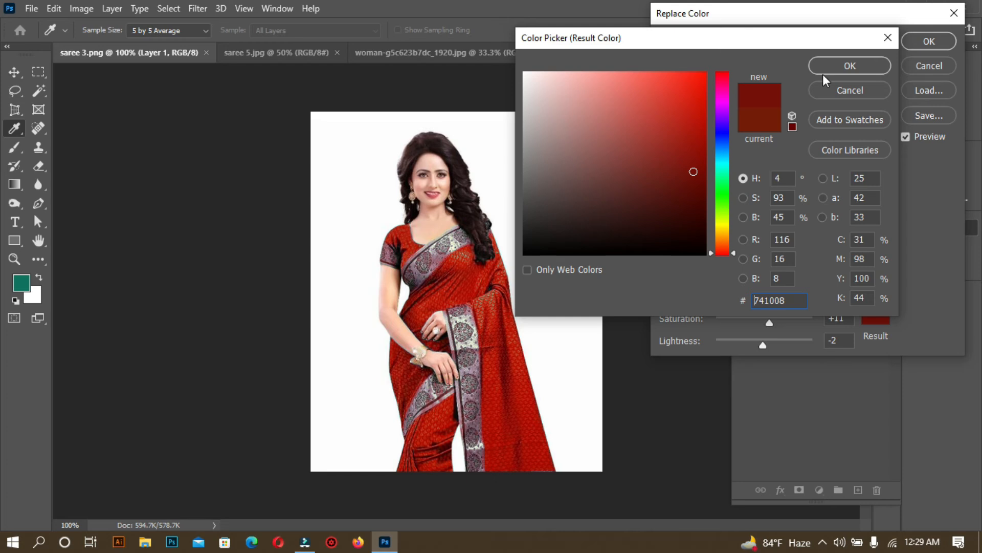
left_click(848, 67)
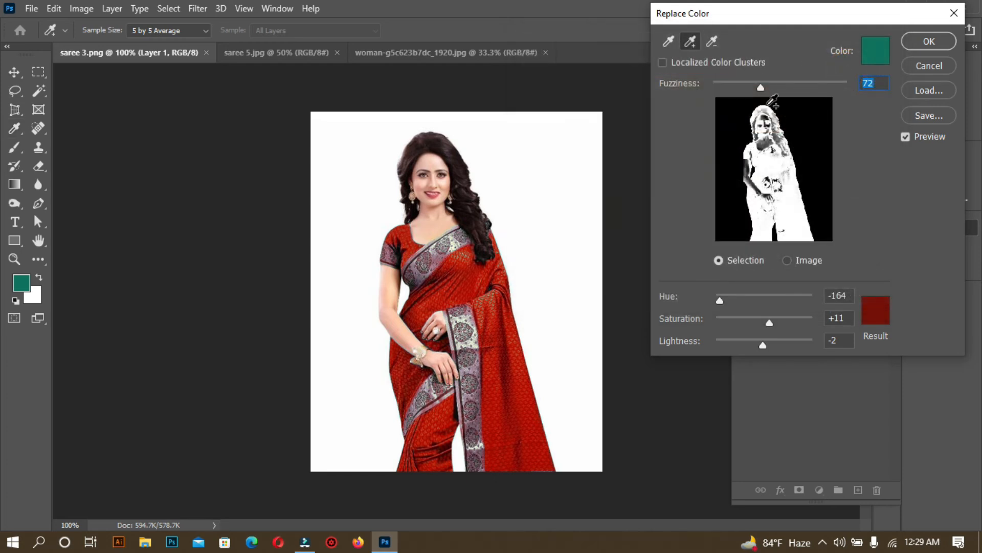
Set the Replace Color Fuzziness to 126 and try bright red #f01605 as the saree's result colour.
left_click_drag(759, 89, 799, 90)
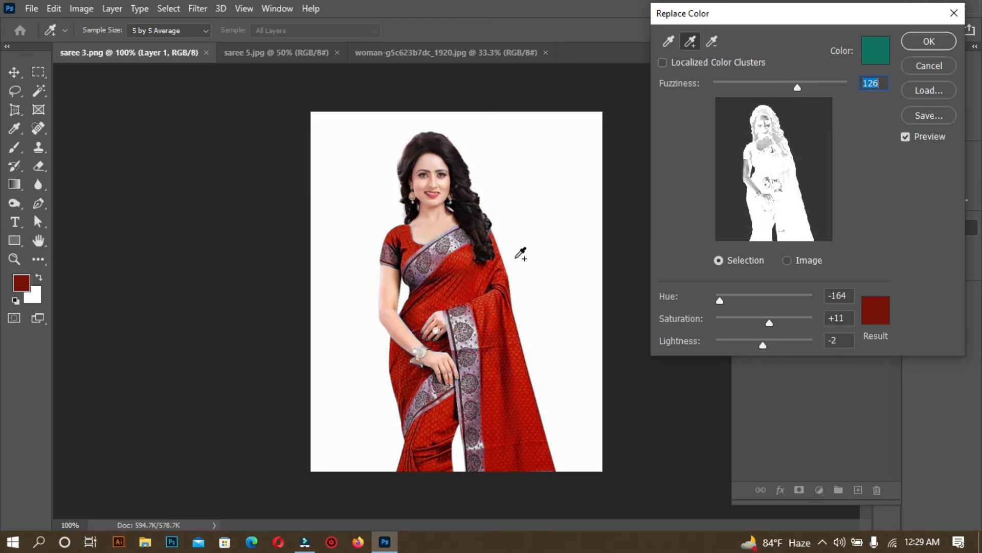
left_click(884, 319)
left_click(703, 82)
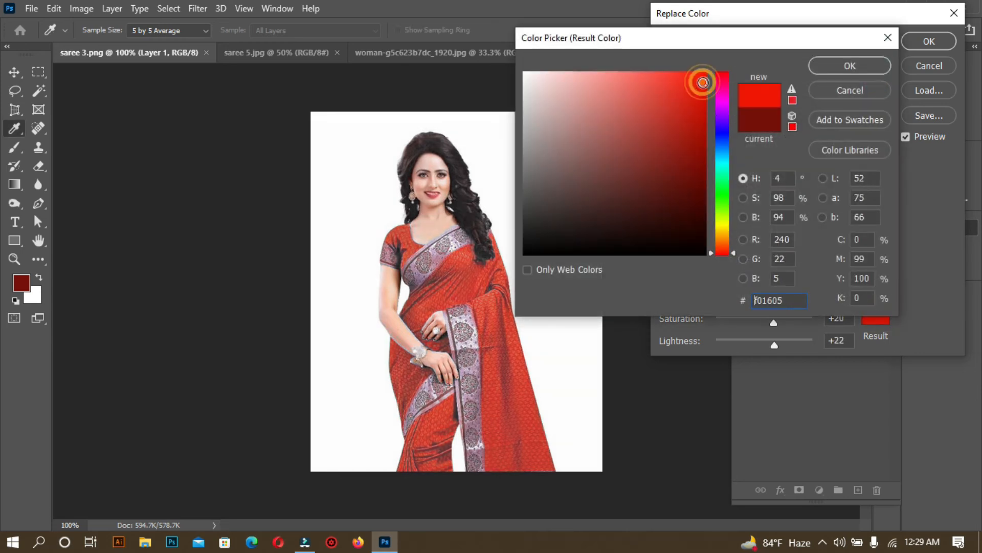
left_click_drag(700, 84, 702, 111)
Try violet #4606c9 and golden yellow #c99906 as the saree's result colour.
left_click(721, 129)
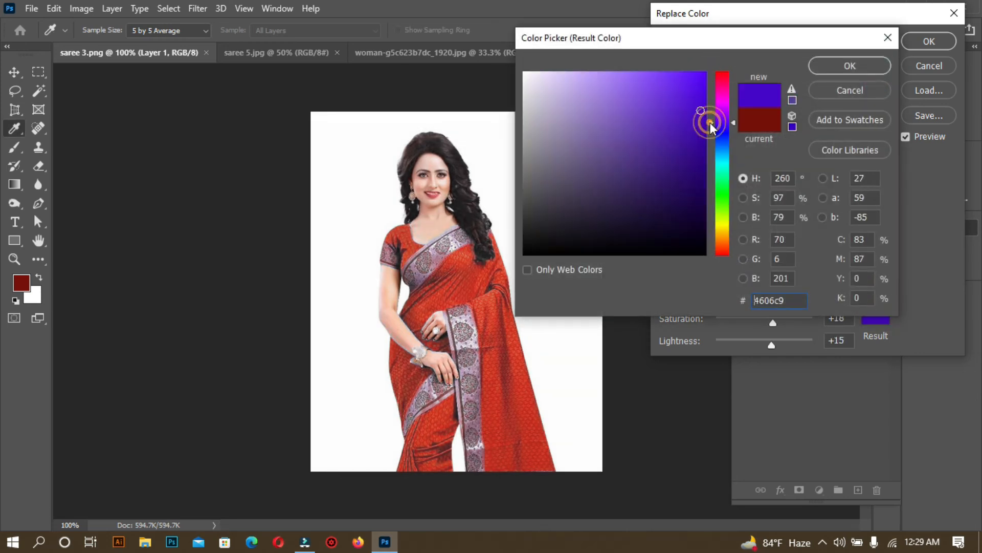
left_click(720, 174)
left_click_drag(720, 173, 721, 232)
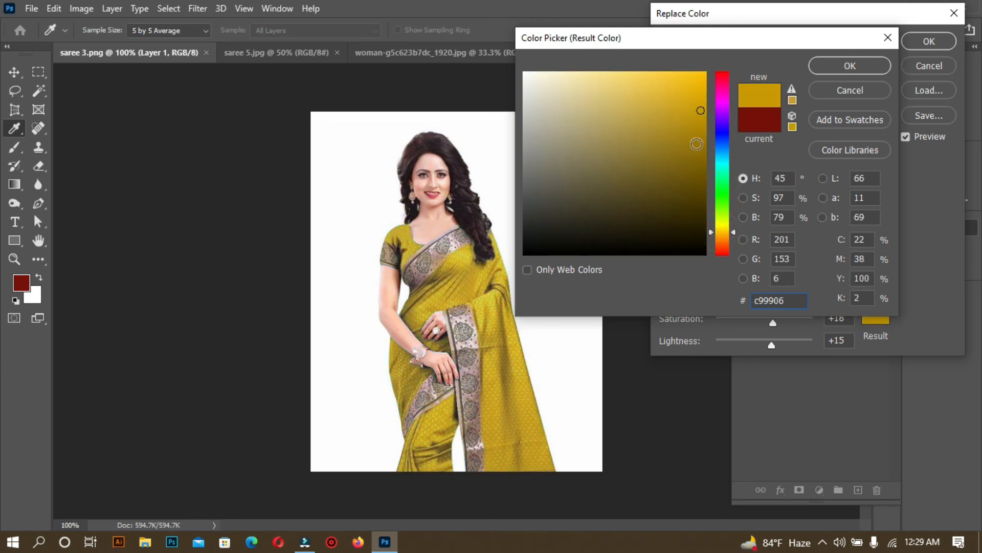
Set the saree's result colour to dark magenta-red #6f0329 and apply the Replace Color adjustment.
left_click(720, 83)
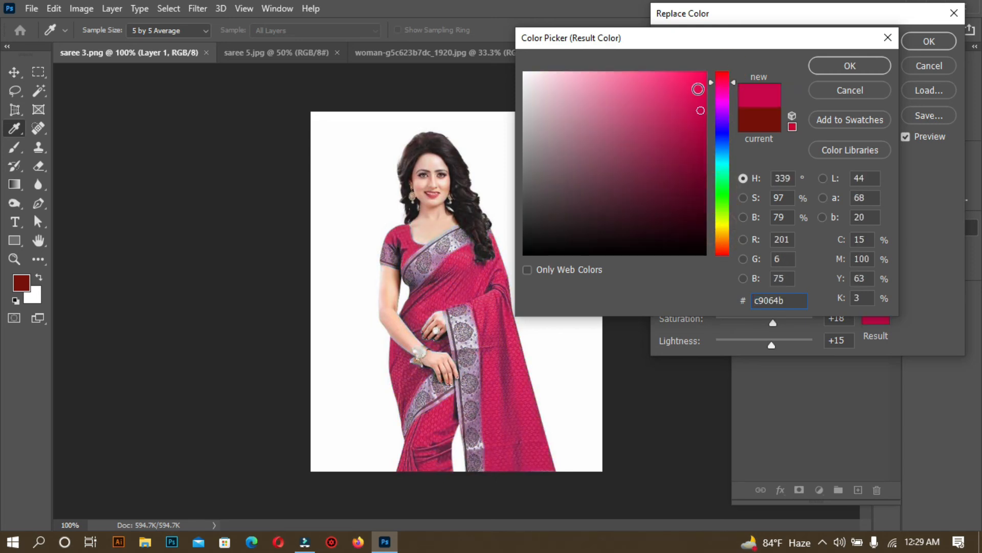
left_click(702, 175)
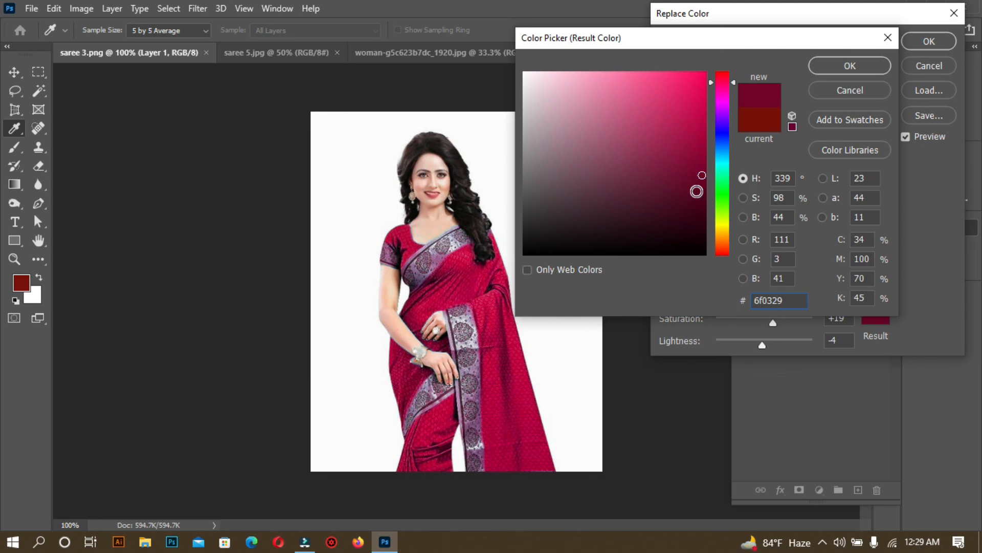
left_click(873, 72)
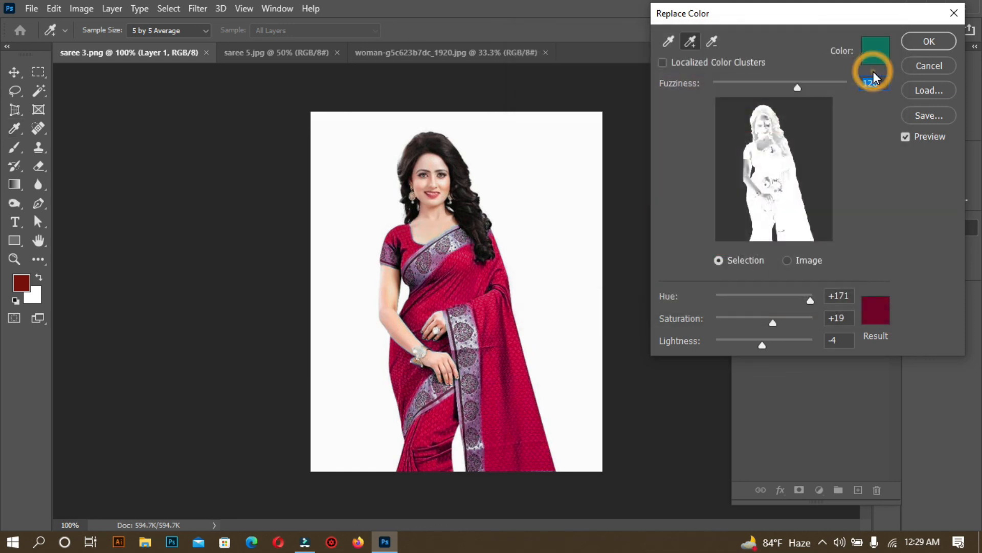
left_click(943, 44)
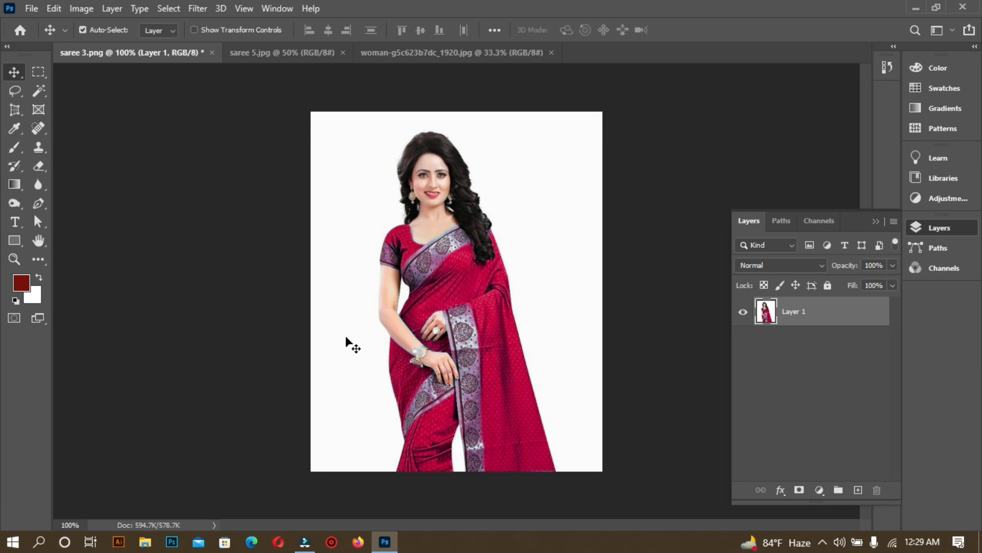
Undo and redo the Replace Color adjustment to compare the saree before and after.
key("ctrl+z")
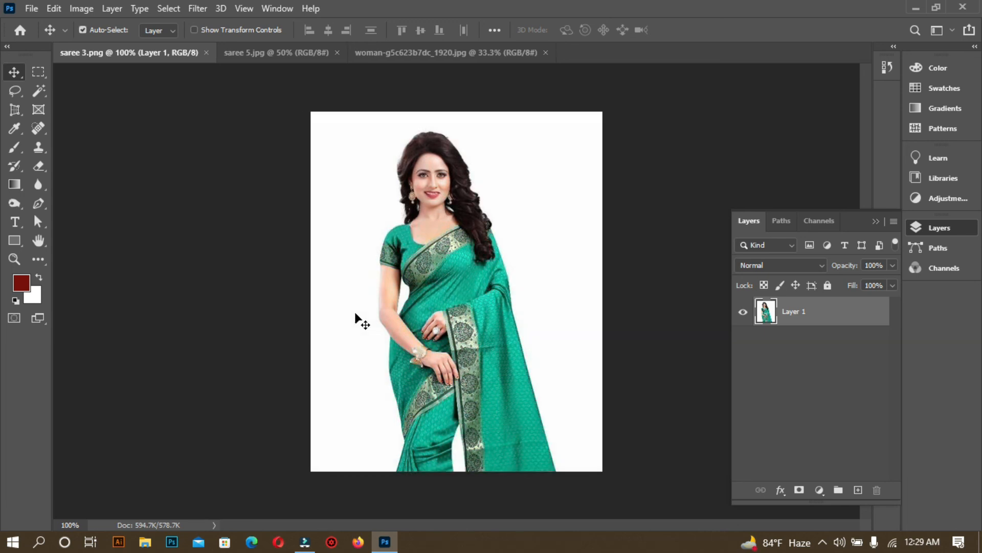
key("ctrl+shift+z")
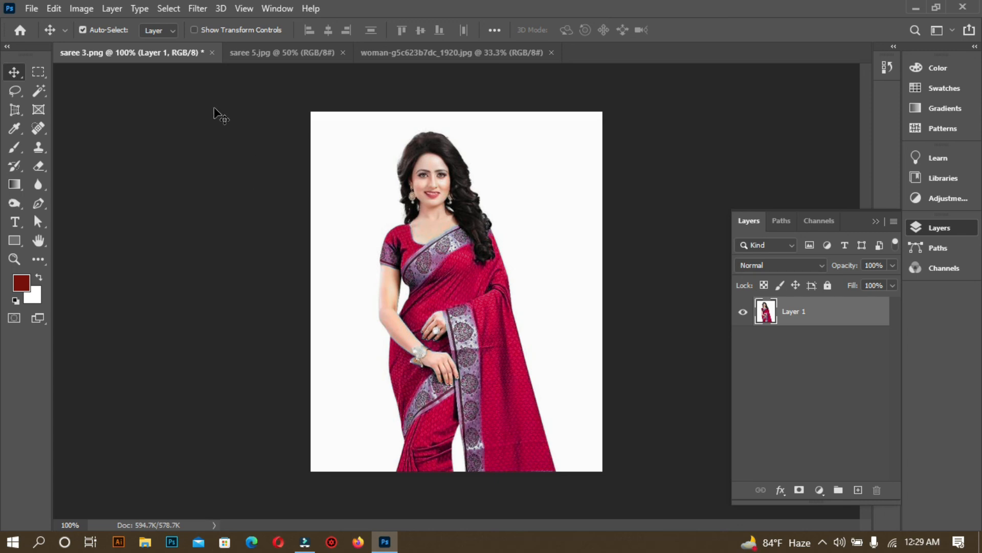
View the black saree photo in saree 5.jpg and return to saree 3.png.
left_click(269, 53)
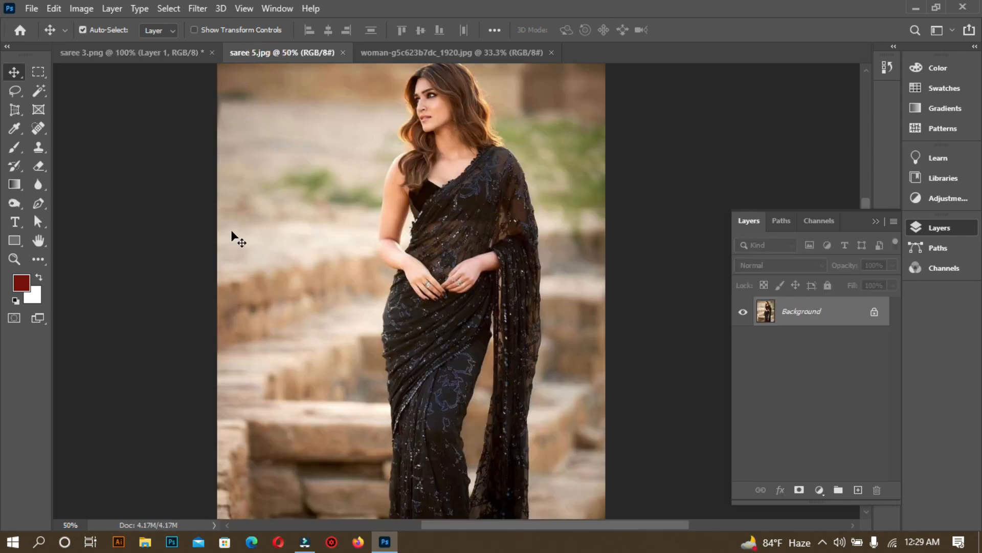
left_click_drag(282, 216, 281, 248)
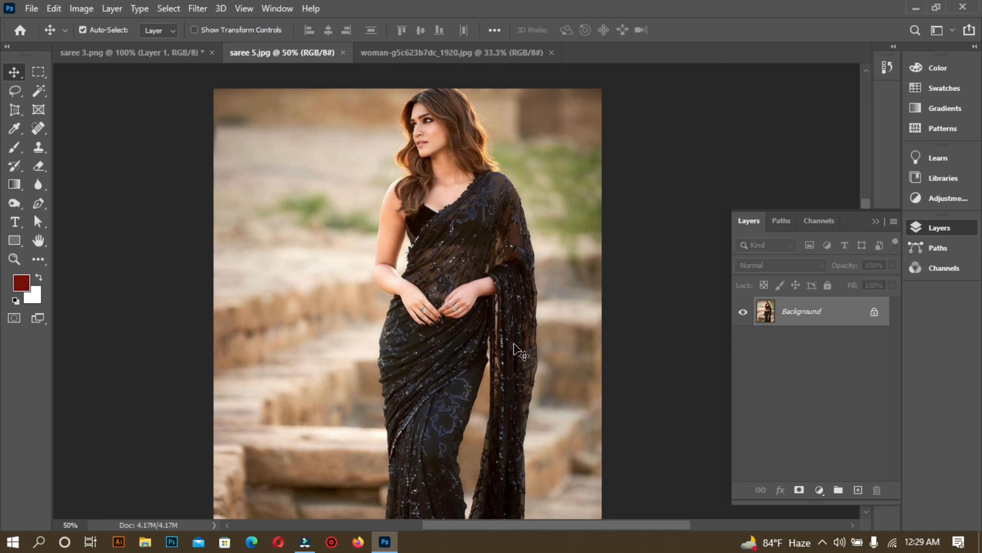
left_click(153, 55)
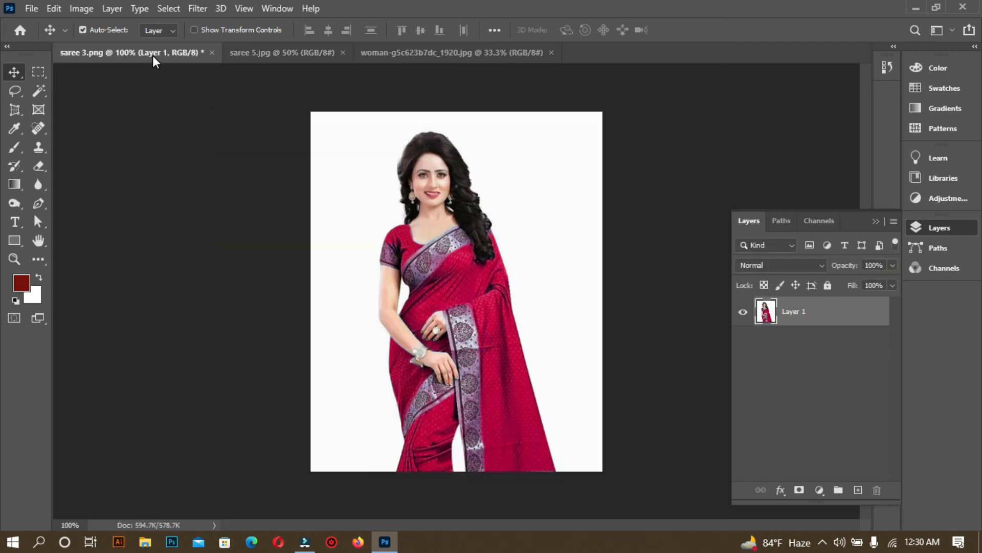